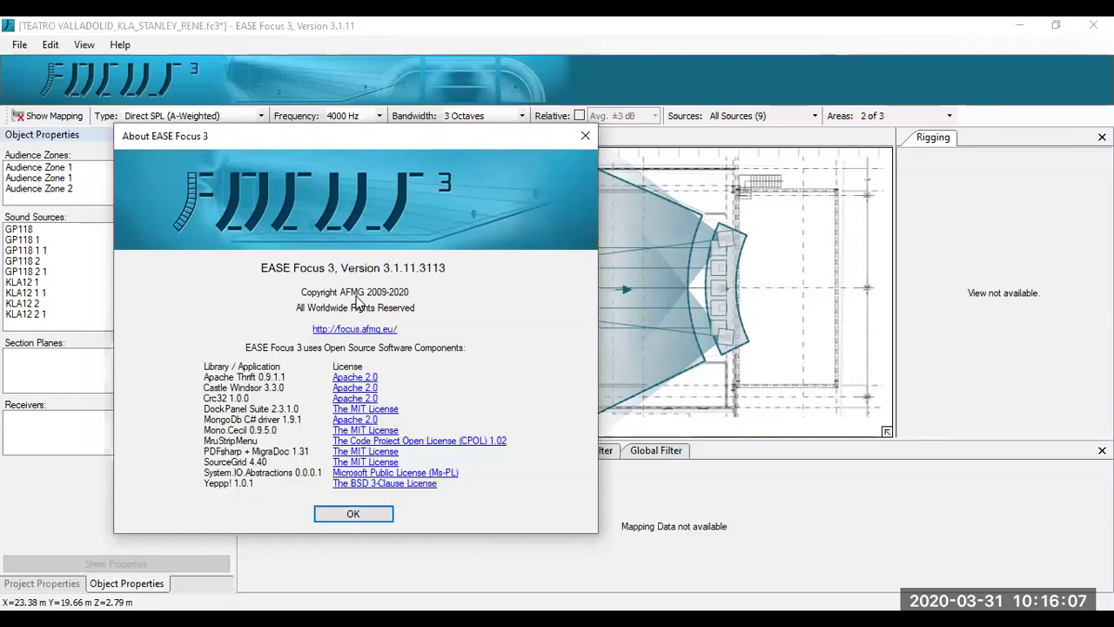
Close the About window, start adding a sound source, and browse the standard system definitions by manufacturer from AFMG through Zsound.
click(583, 137)
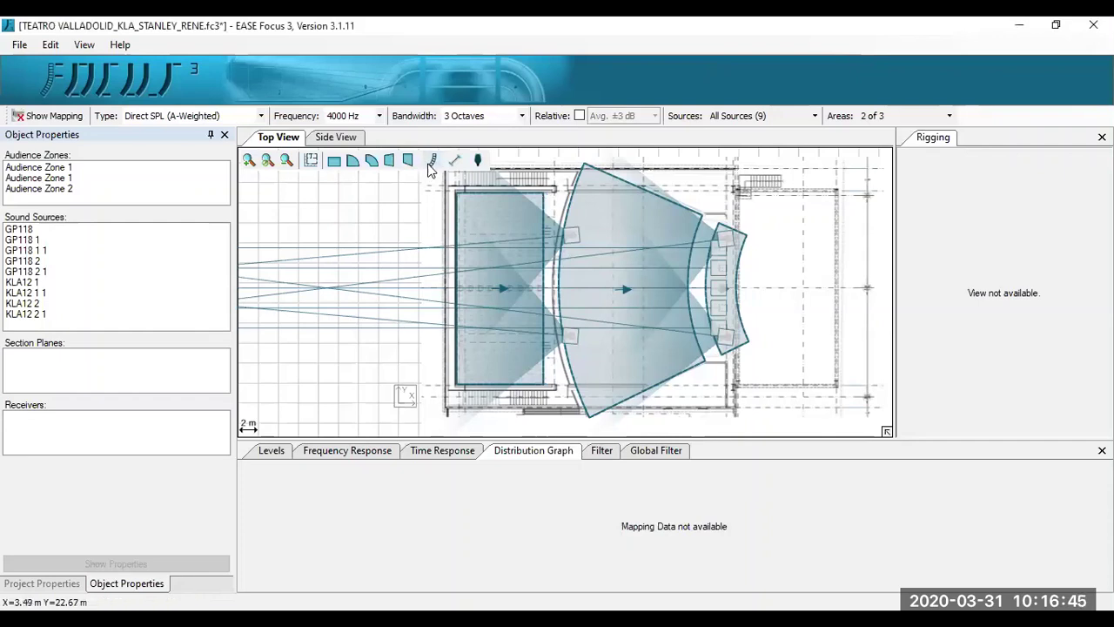
click(433, 162)
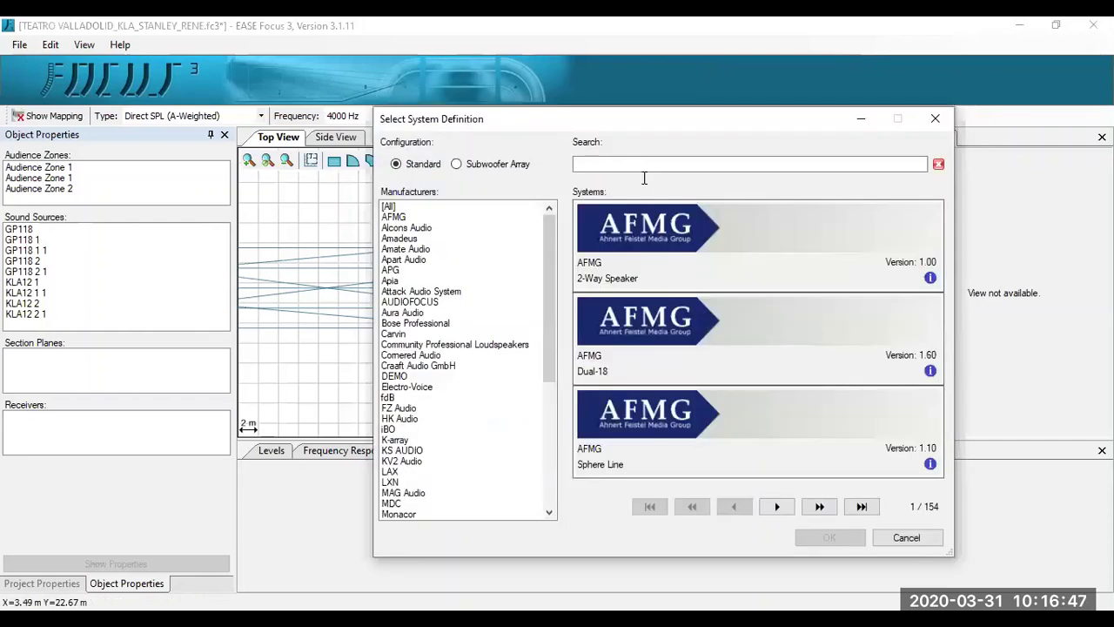
click(406, 219)
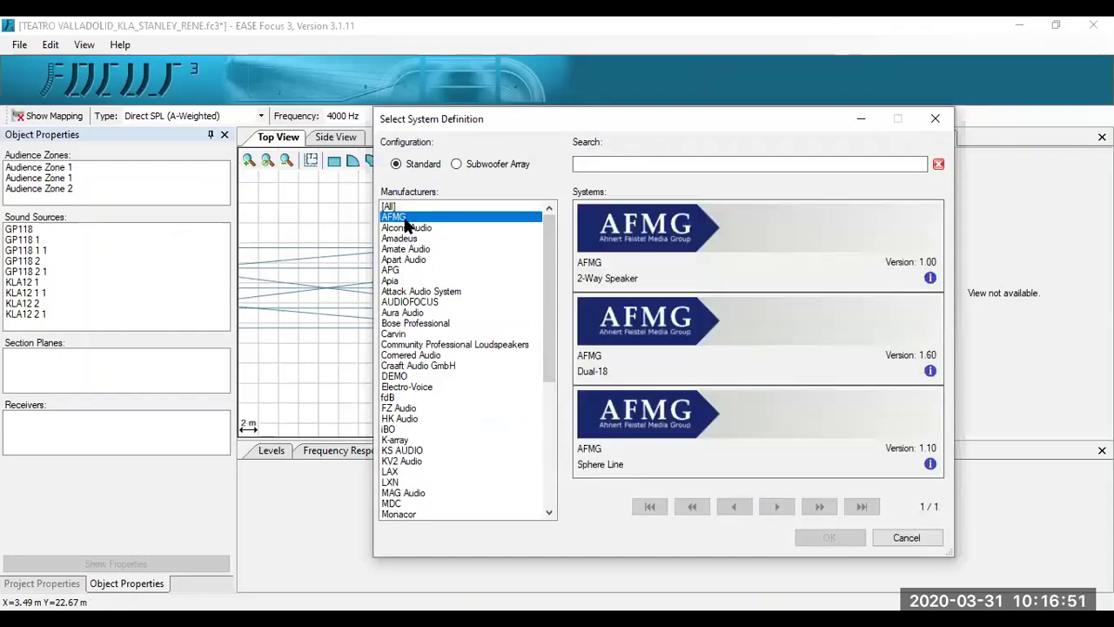
key(Down)
key(Down)
key(Down)
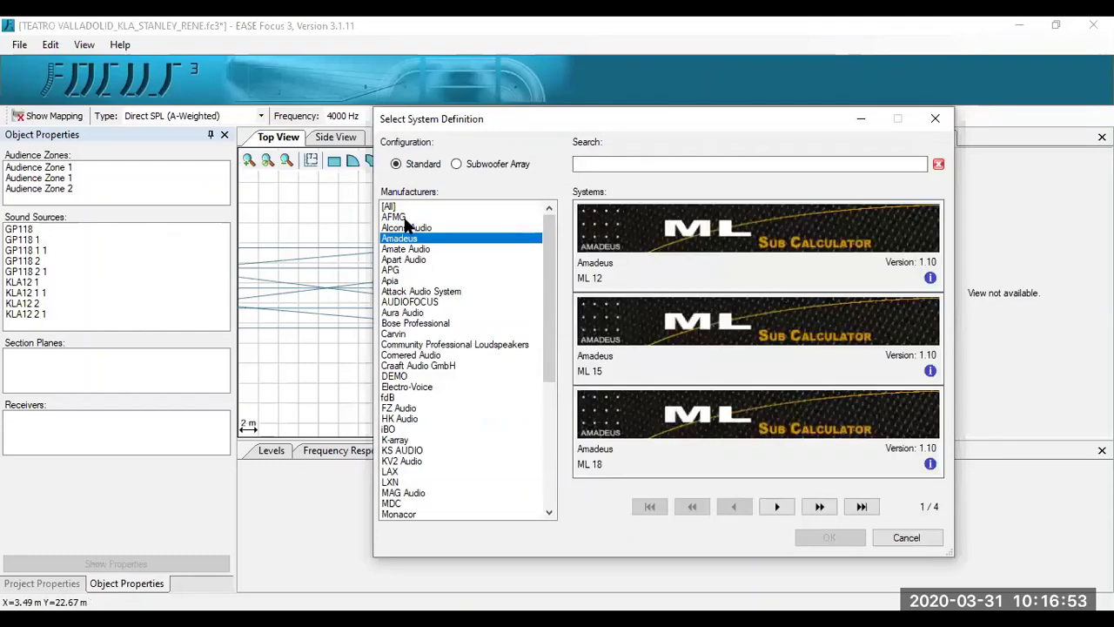
key(Down)
key(Down)
key(Down)
key(Down)
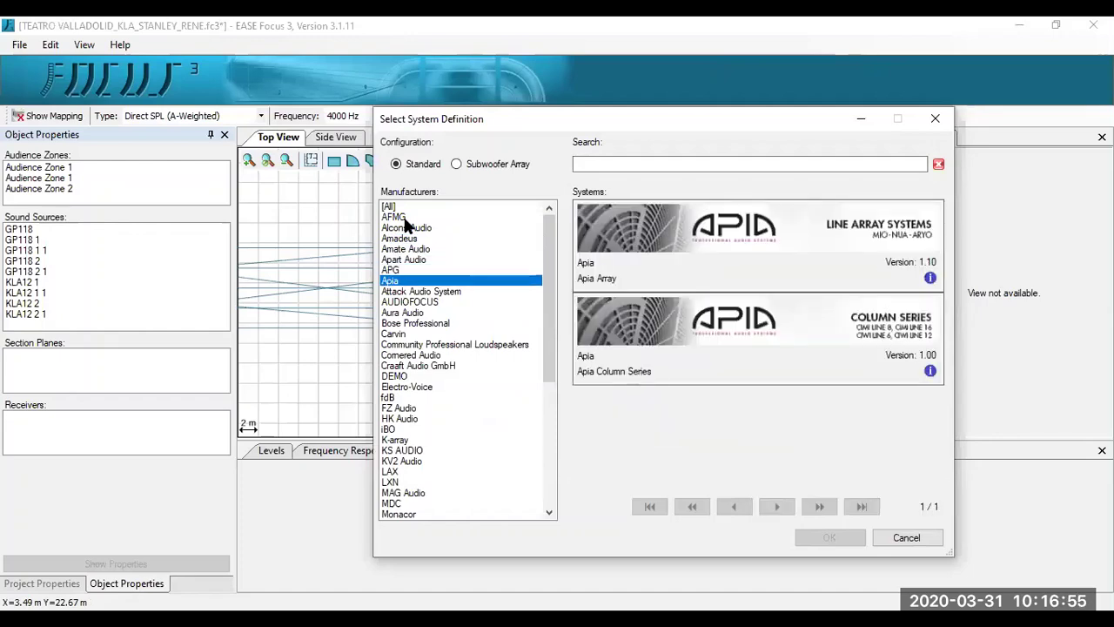
key(Down)
key(Down)
key(Down)
key(Down)
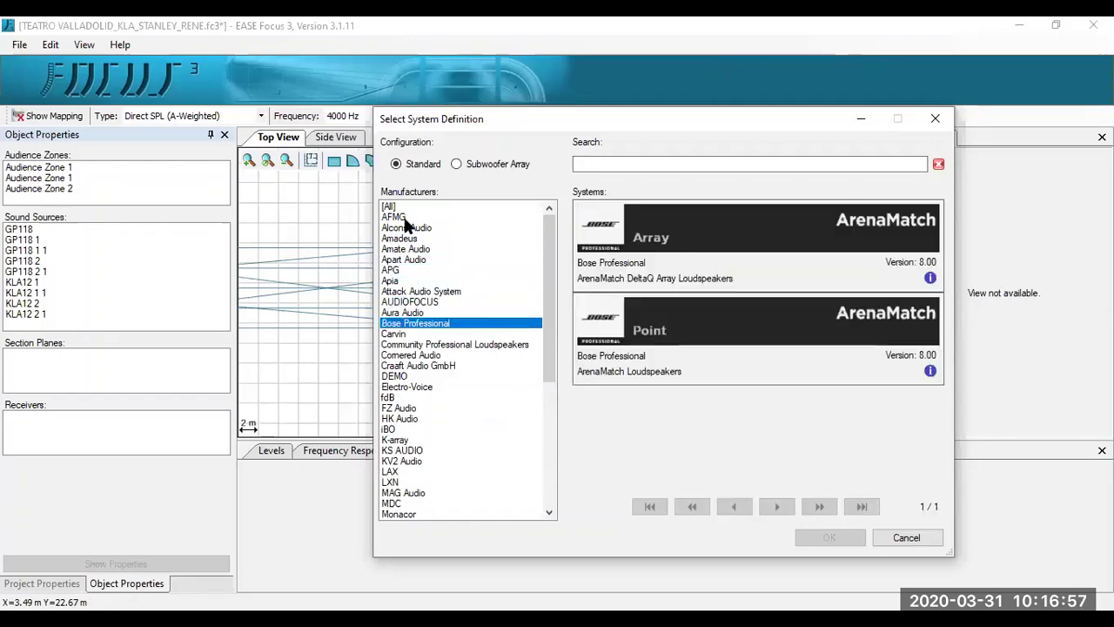
key(Down)
key(Down)
key(Down)
key(Down)
key(Down)
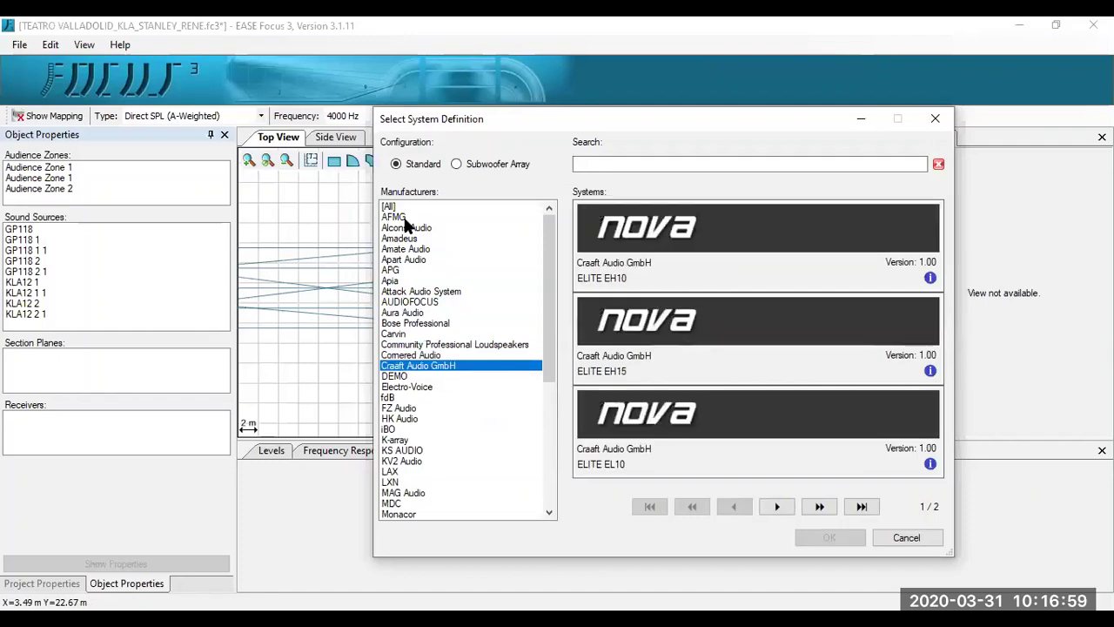
key(Down)
key(Down)
key(Down)
key(Down)
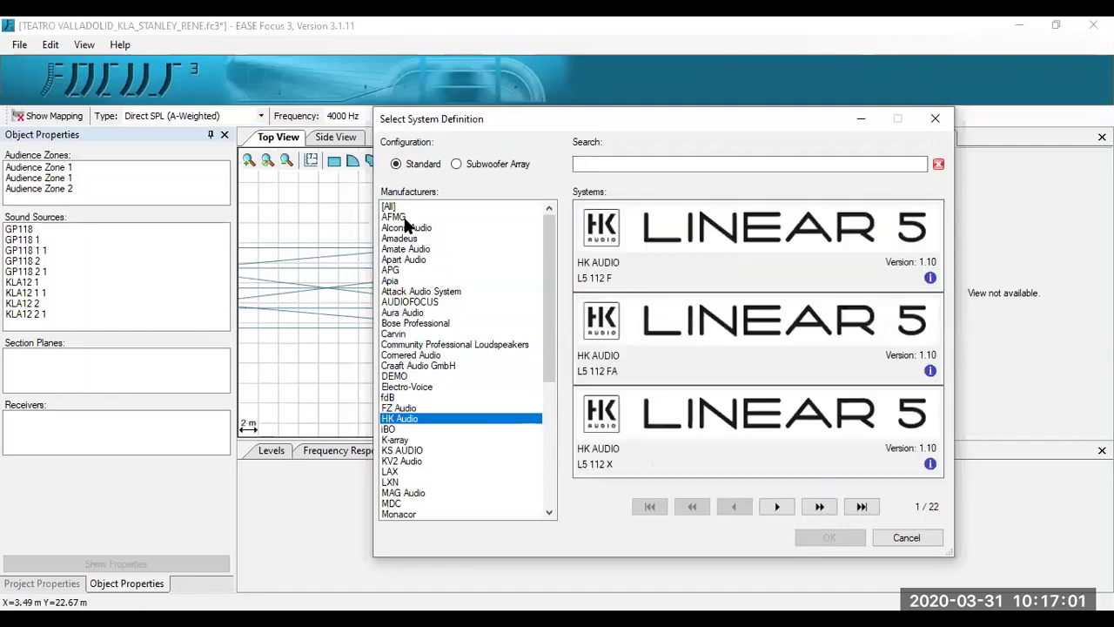
key(Down)
key(Down)
key(Down)
key(Down)
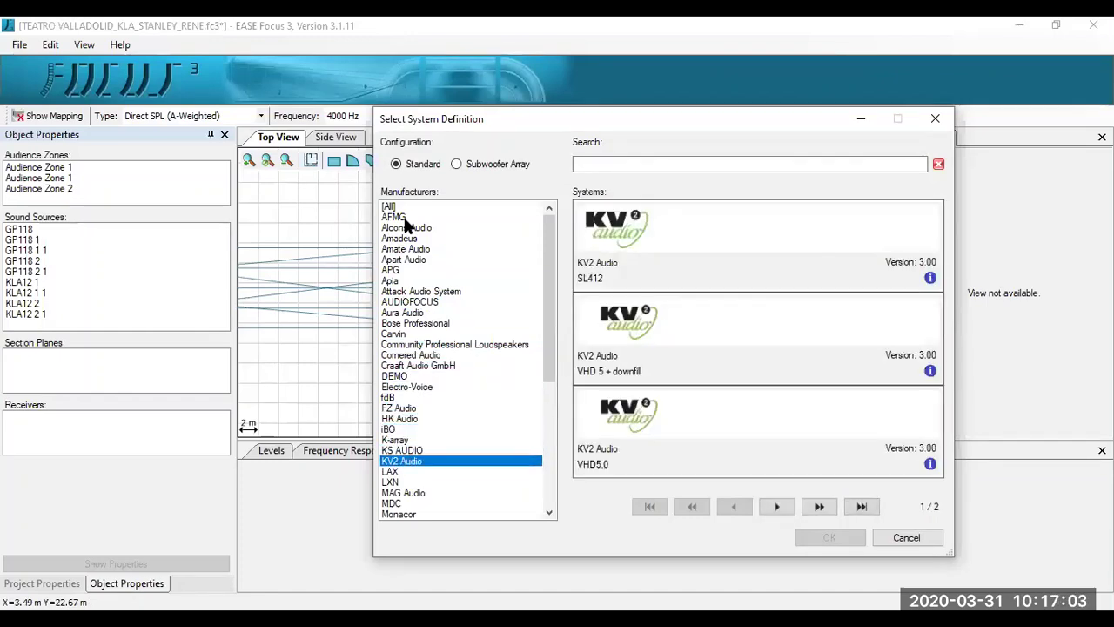
key(Down)
key(Down)
key(Down)
key(Down)
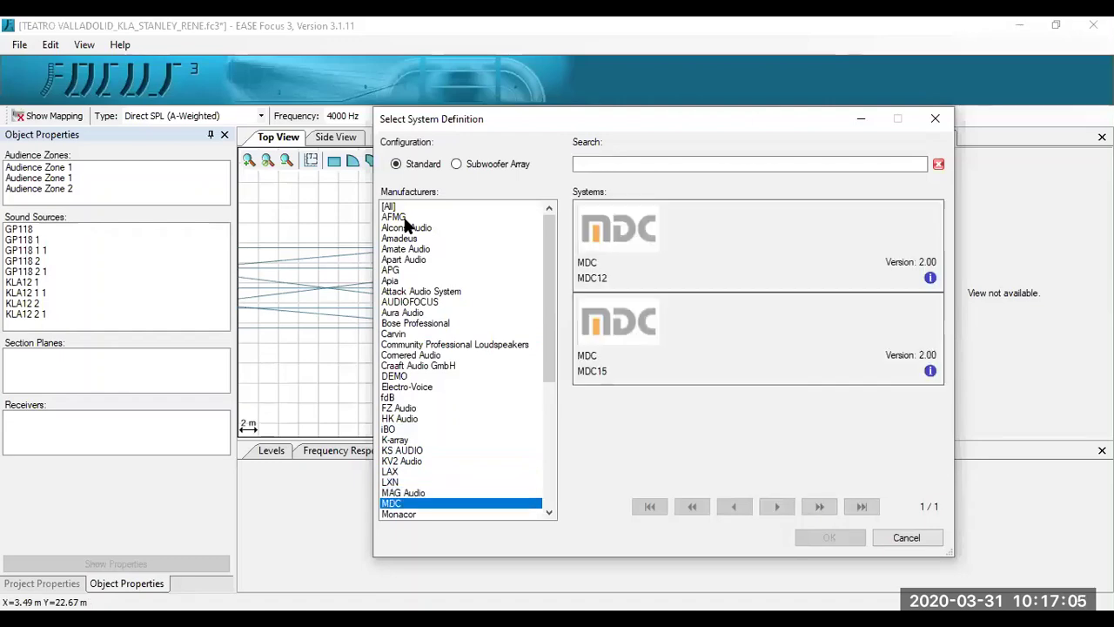
key(Down)
key(Down)
key(Down)
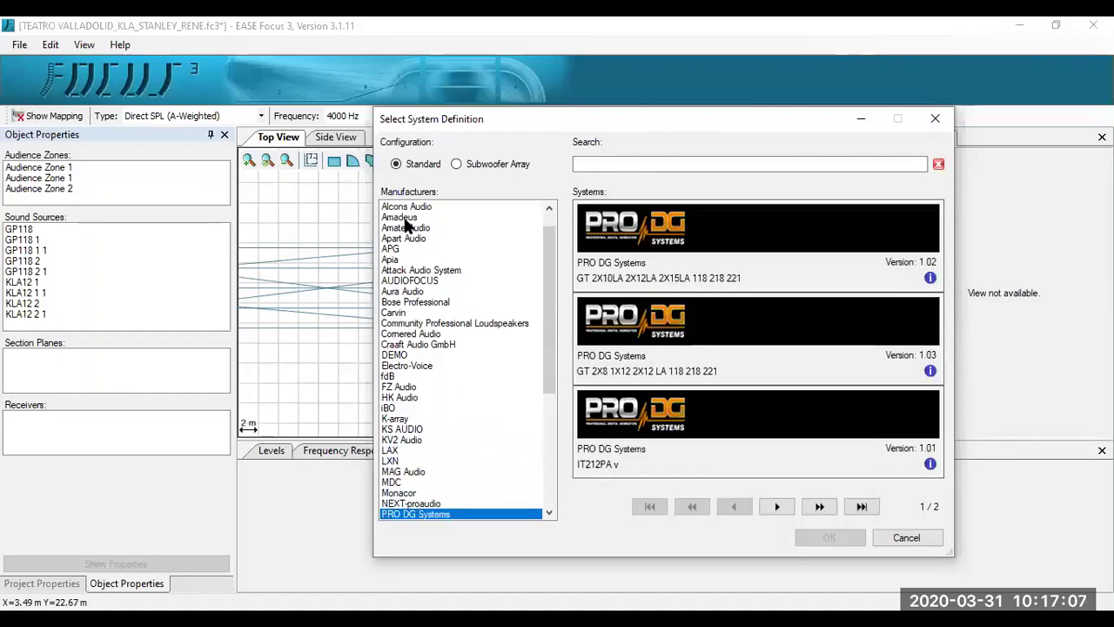
key(Down)
key(Down)
key(Down)
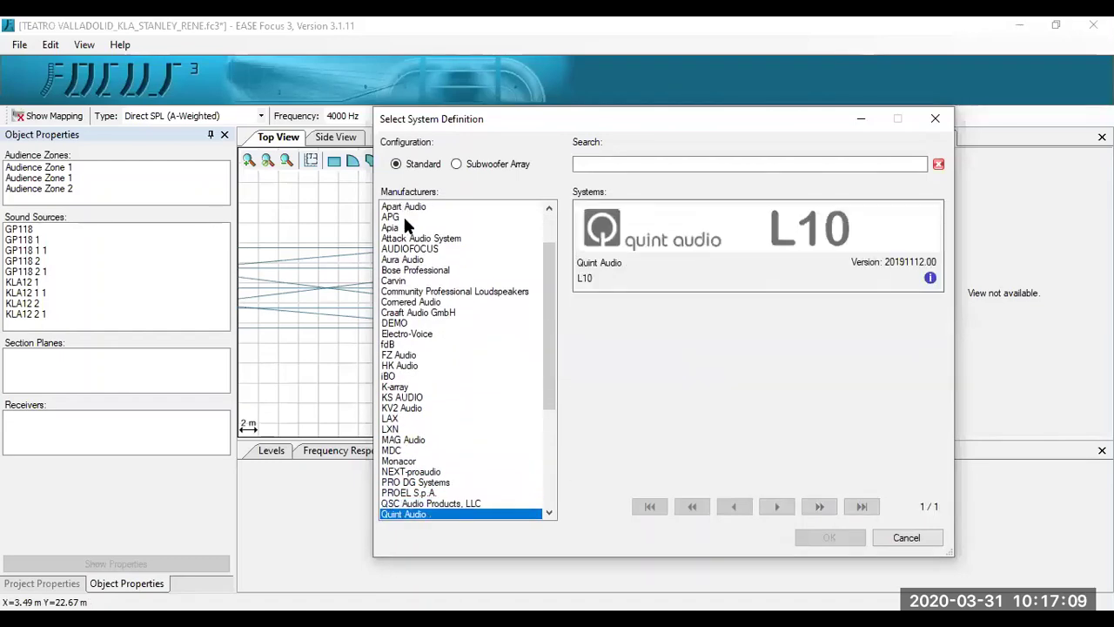
key(Down)
key(Down)
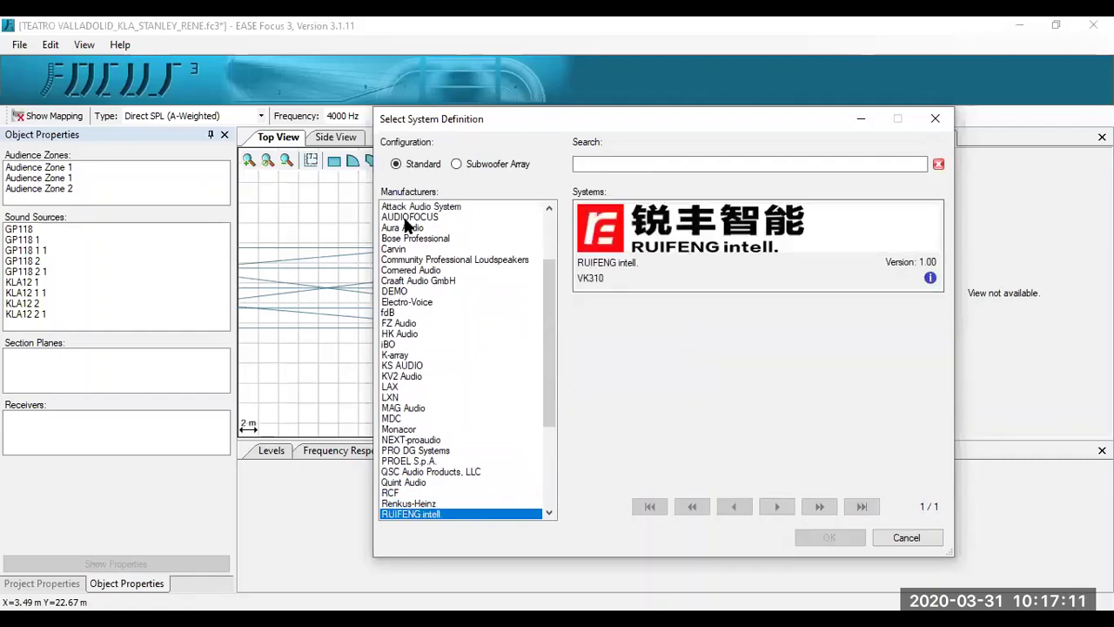
key(Down)
key(Down)
key(Down)
key(Down)
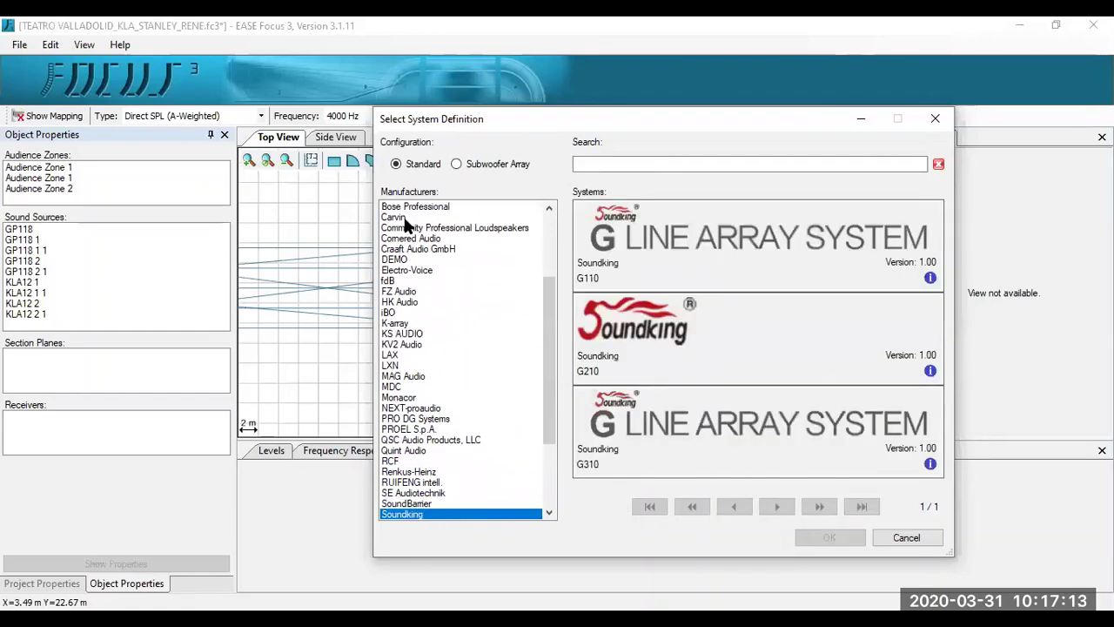
key(Down)
key(Down)
key(Down)
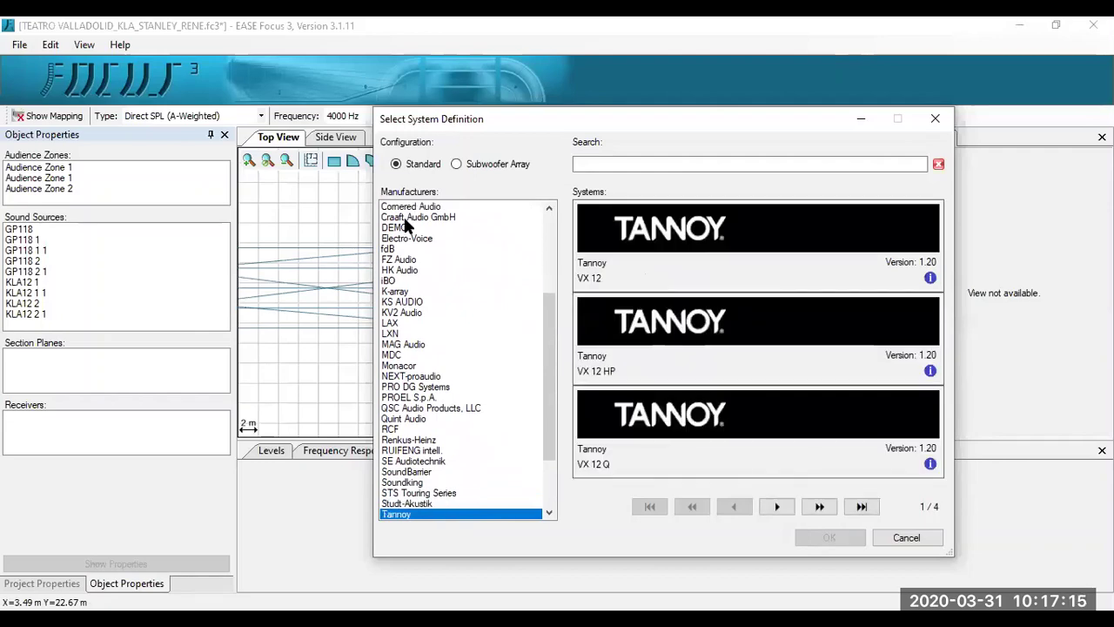
key(Down)
key(Down)
key(Down)
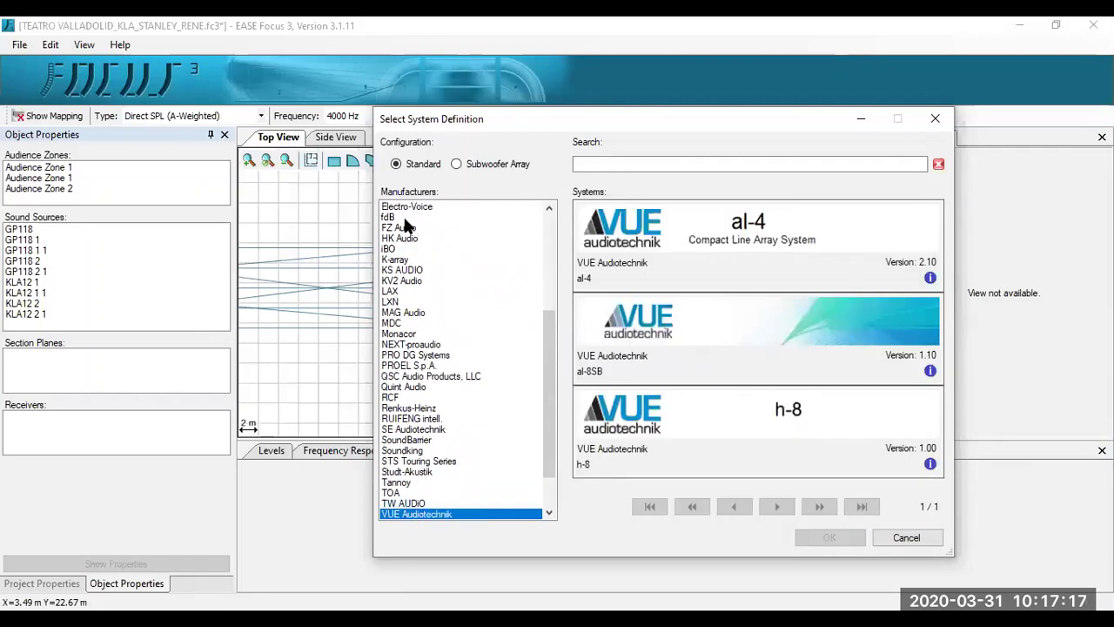
key(Down)
key(Down)
key(Down)
key(Down)
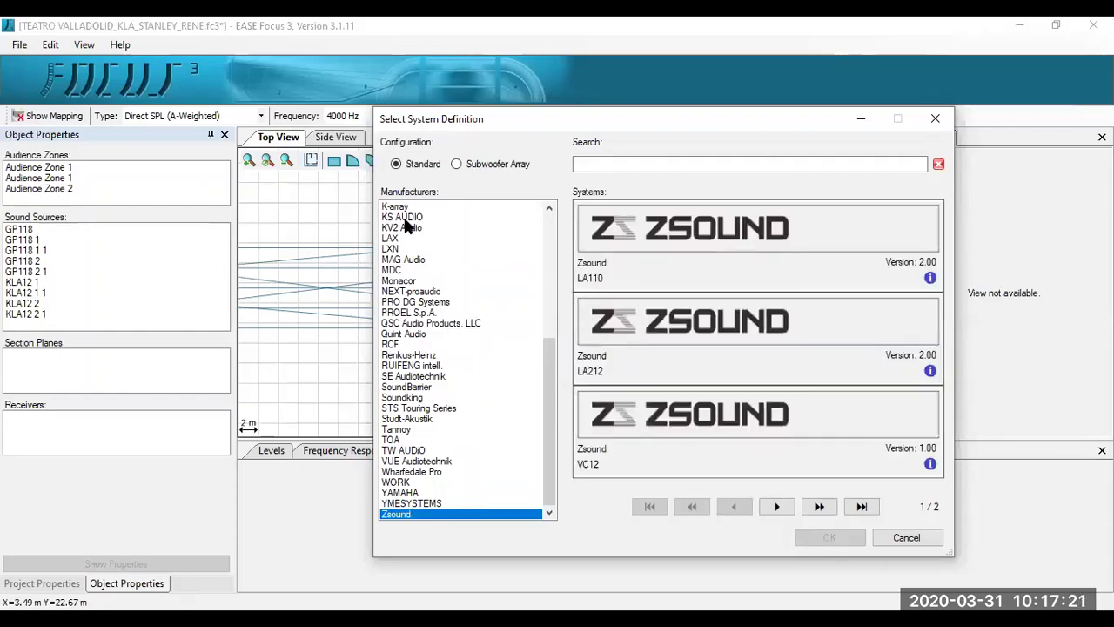
Go back through the manufacturers to view the QSC Audio Products, LLC systems, then dismiss the system selection without adding one.
key(Up)
key(Up)
key(Up)
key(Up)
key(Up)
key(Up)
key(Up)
key(Up)
key(Up)
key(Up)
key(Up)
key(Up)
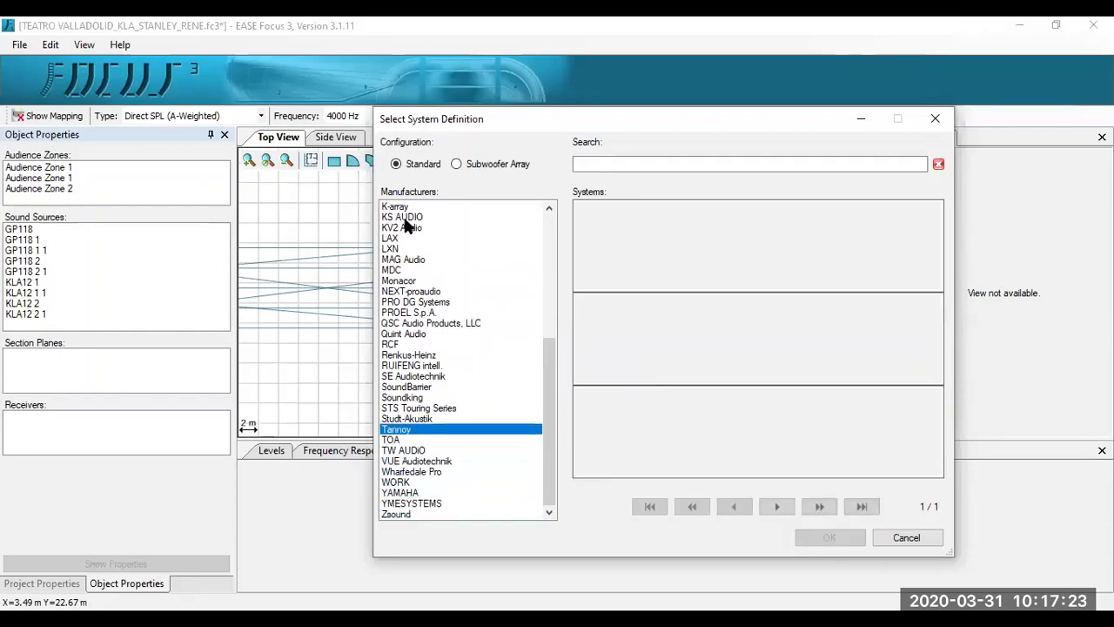
key(Up)
key(Up)
key(Up)
key(Up)
key(Up)
key(Up)
key(Up)
key(Up)
key(Up)
key(Up)
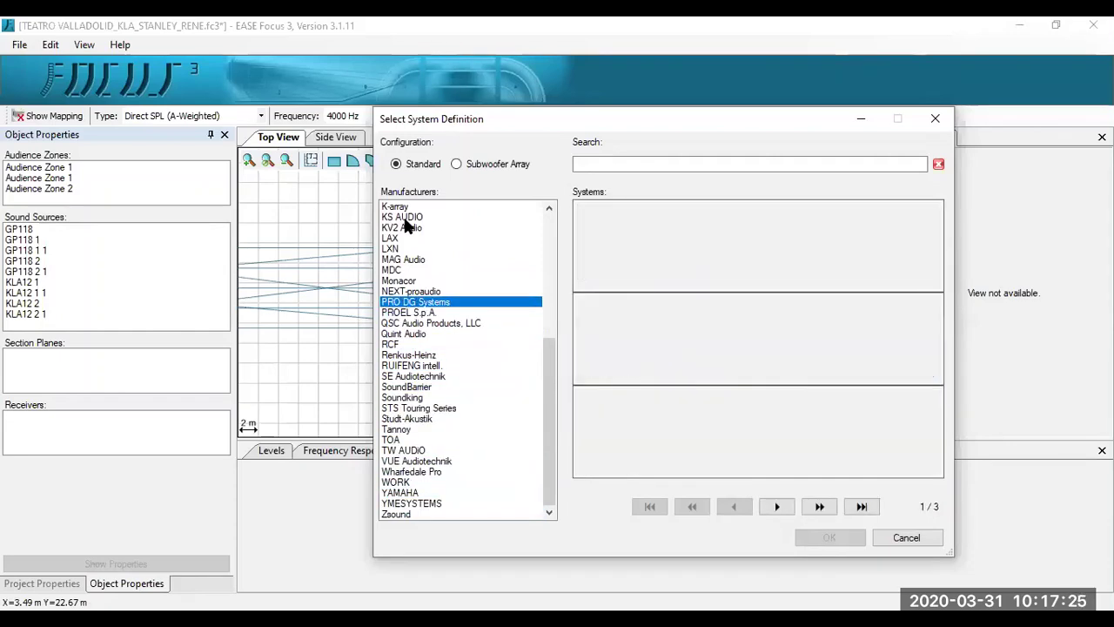
key(Down)
key(Down)
key(Down)
key(Down)
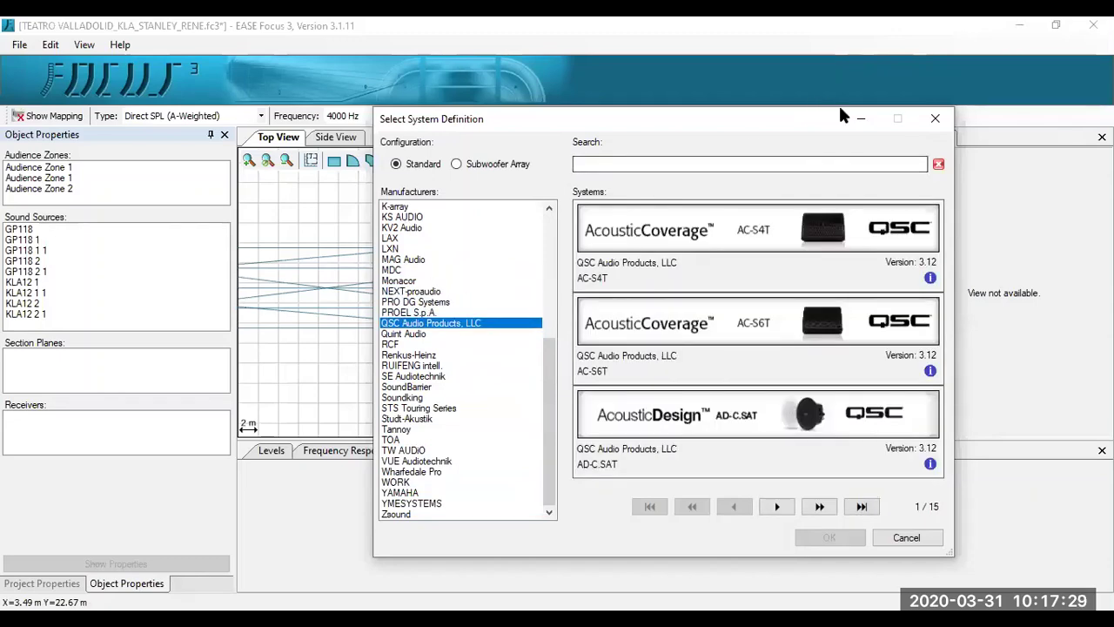
click(933, 119)
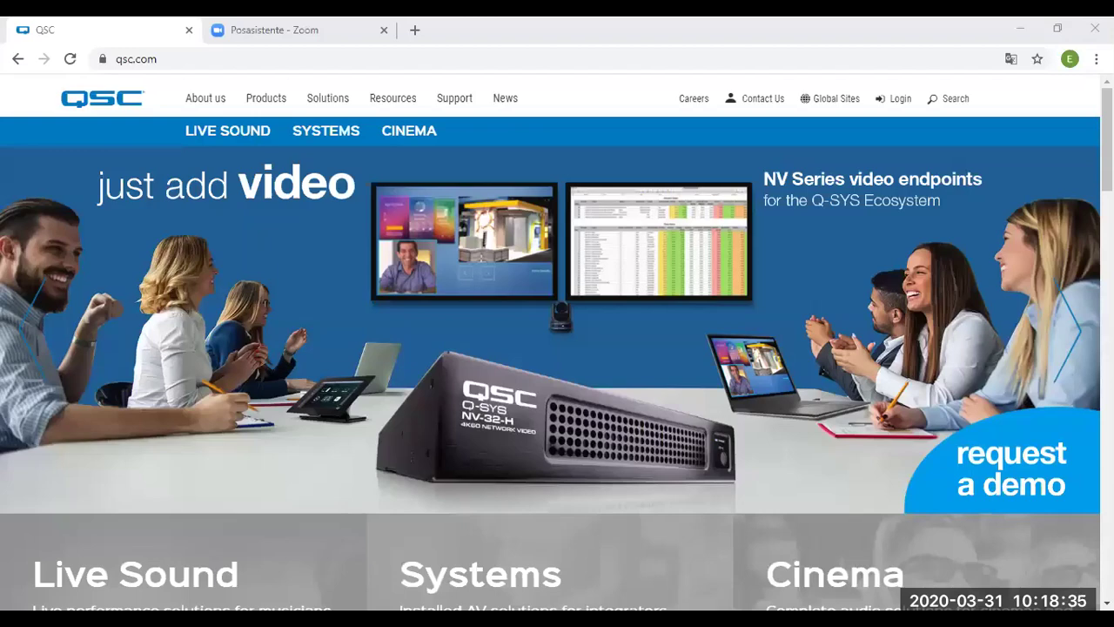
In the web browser, open the EASE Library resource page on qsc.com and show its list of downloadable series libraries.
mouse_move(324, 102)
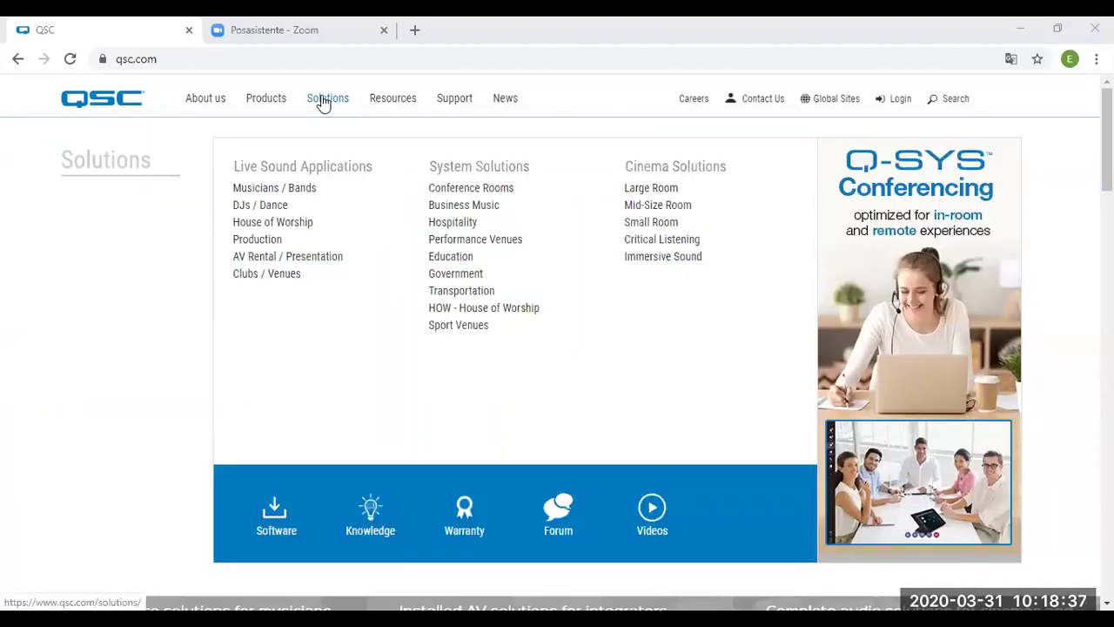
mouse_move(396, 103)
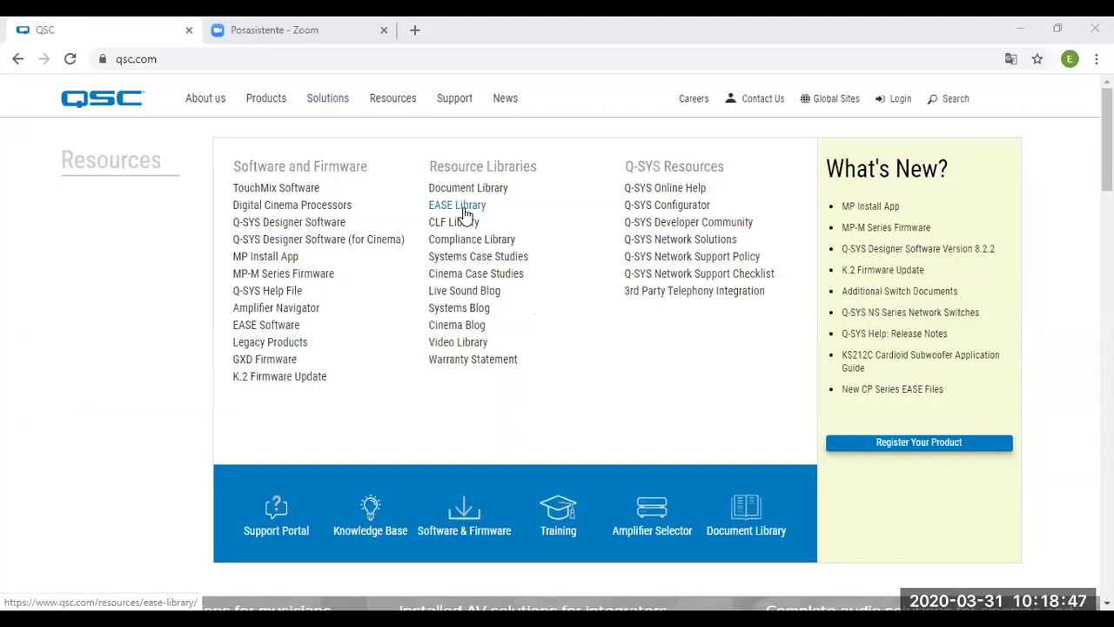
click(466, 213)
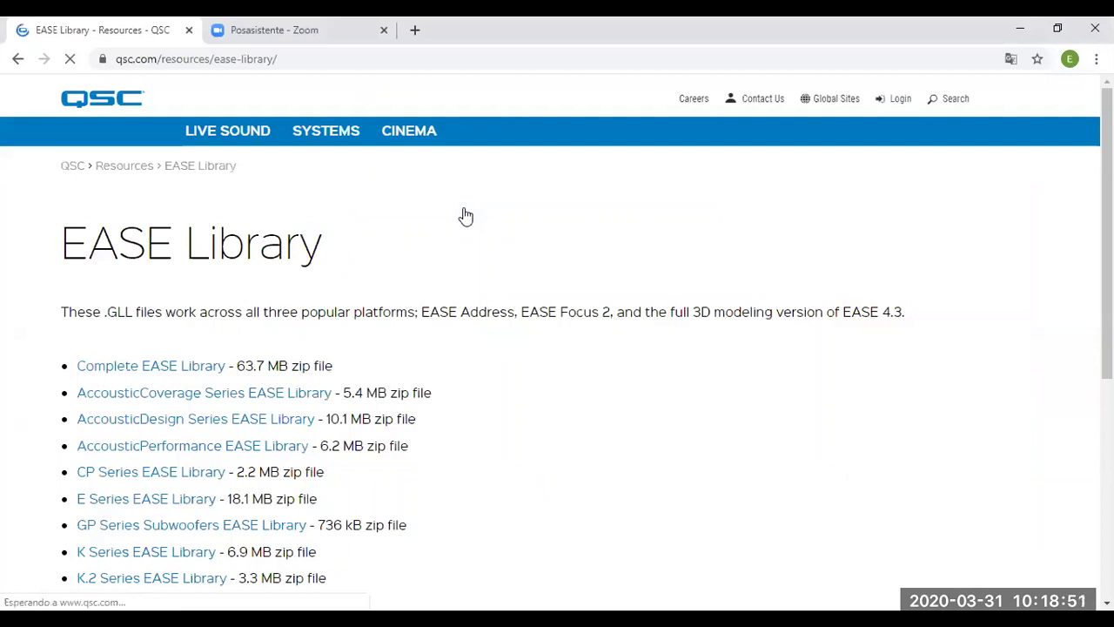
scroll(475, 288, down, 2)
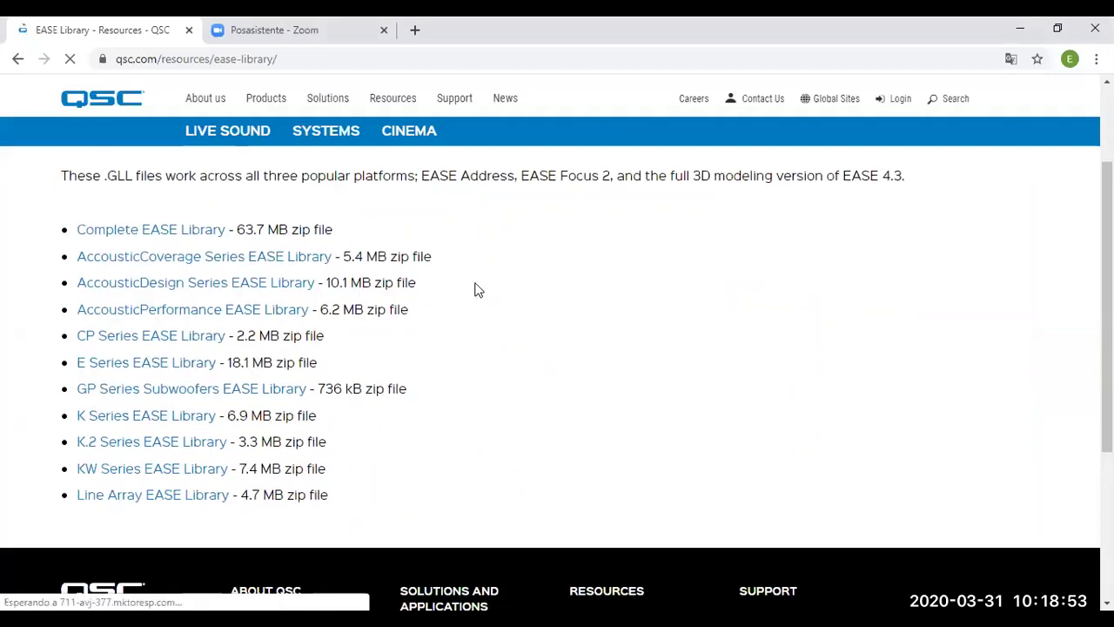